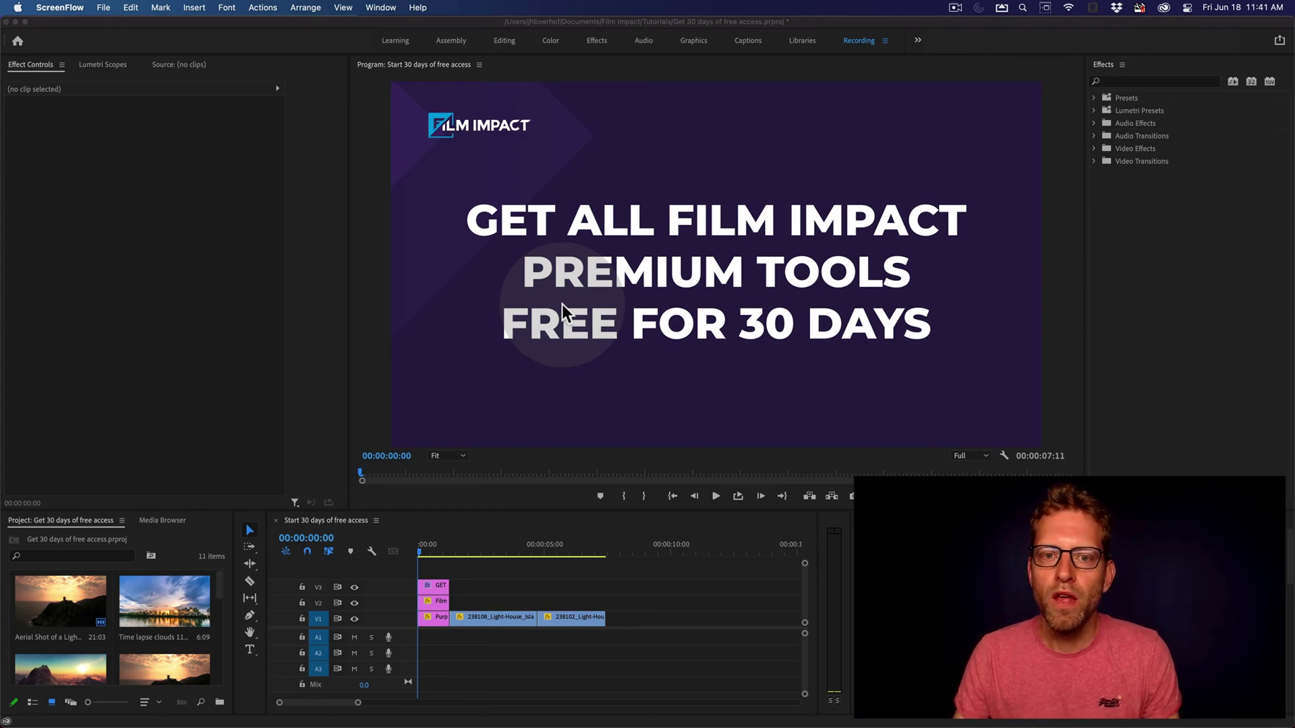
Apply FI: Light Leaks Impacts from Film Impact Lights & Blurs to the lighthouse clips' edit point
{"action": "key", "text": "super+Tab"}
{"action": "key", "text": "super+Tab"}
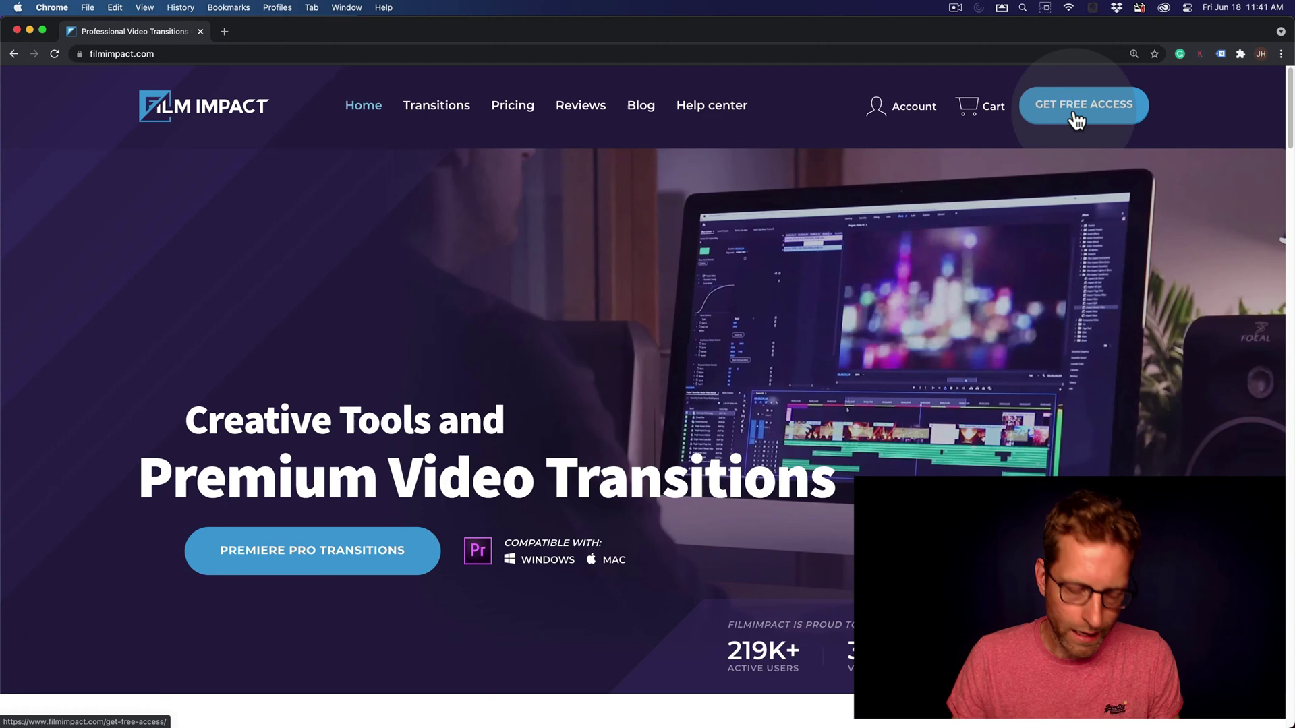
{"action": "key", "text": "super+Tab"}
{"action": "key", "text": "super+Tab"}
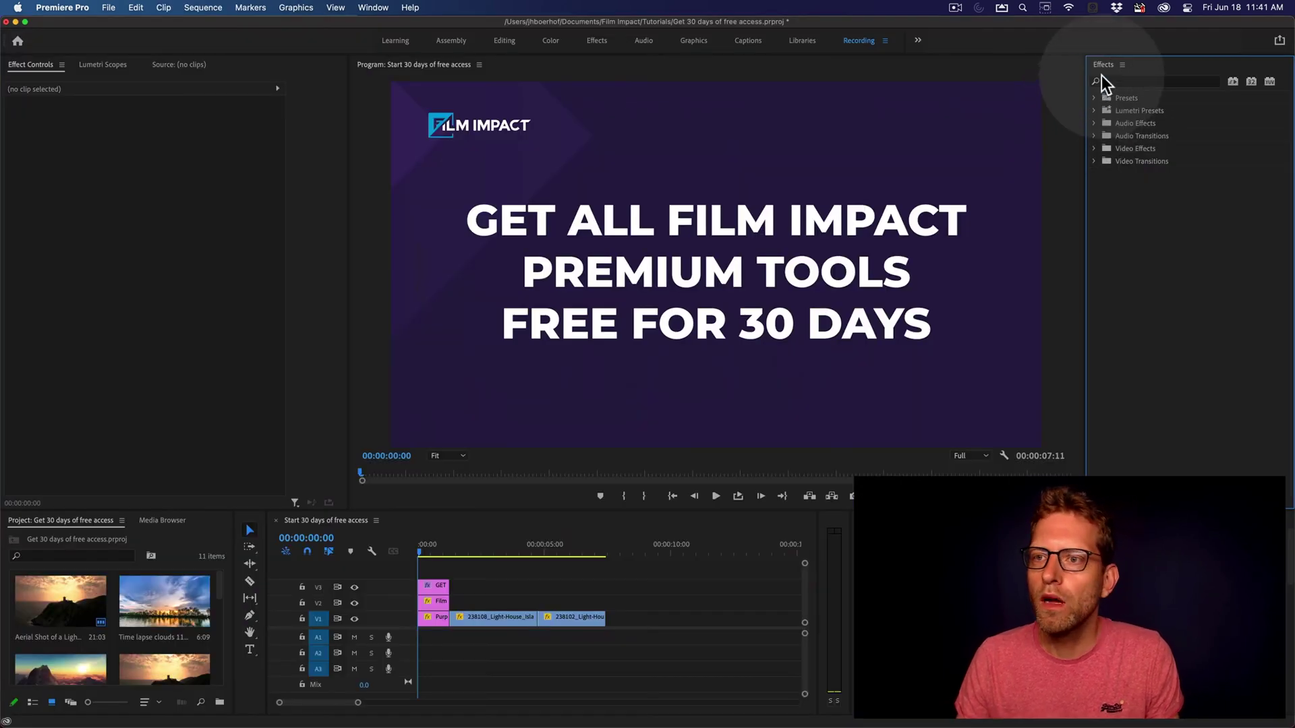
{"action": "left_click", "coordinate": [1095, 160]}
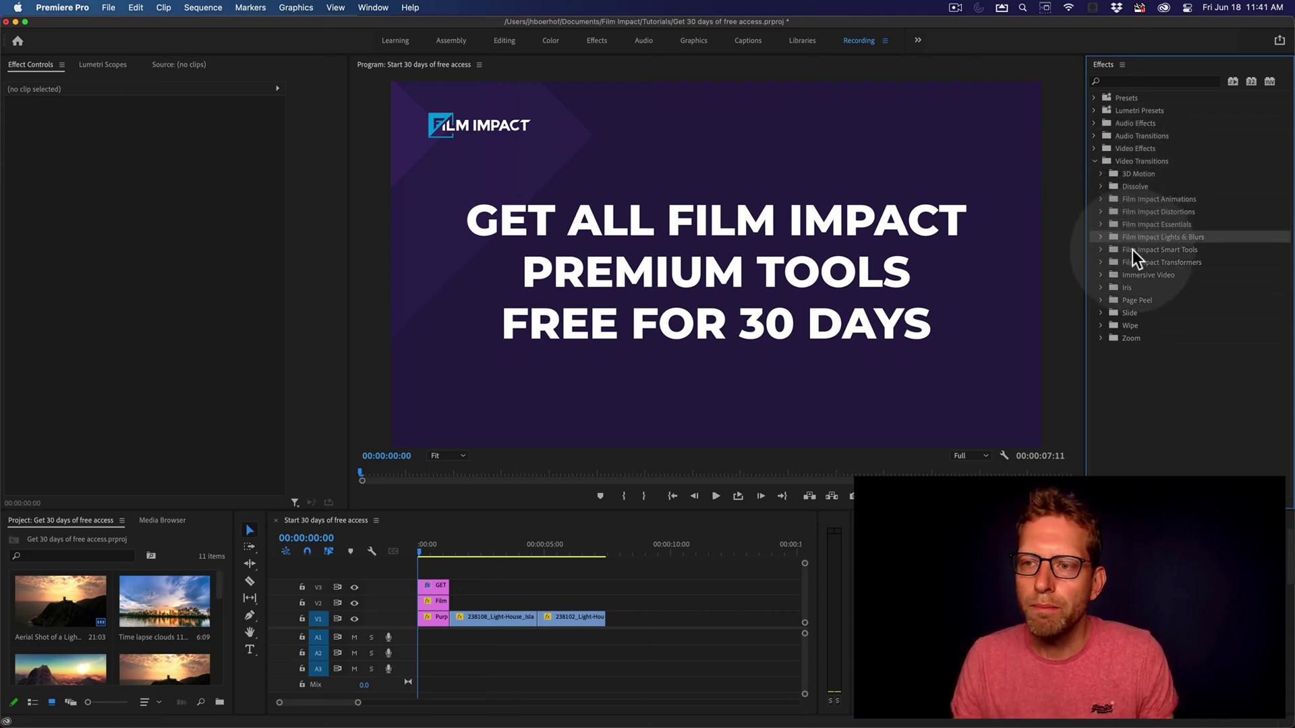
{"action": "left_click", "coordinate": [1100, 236]}
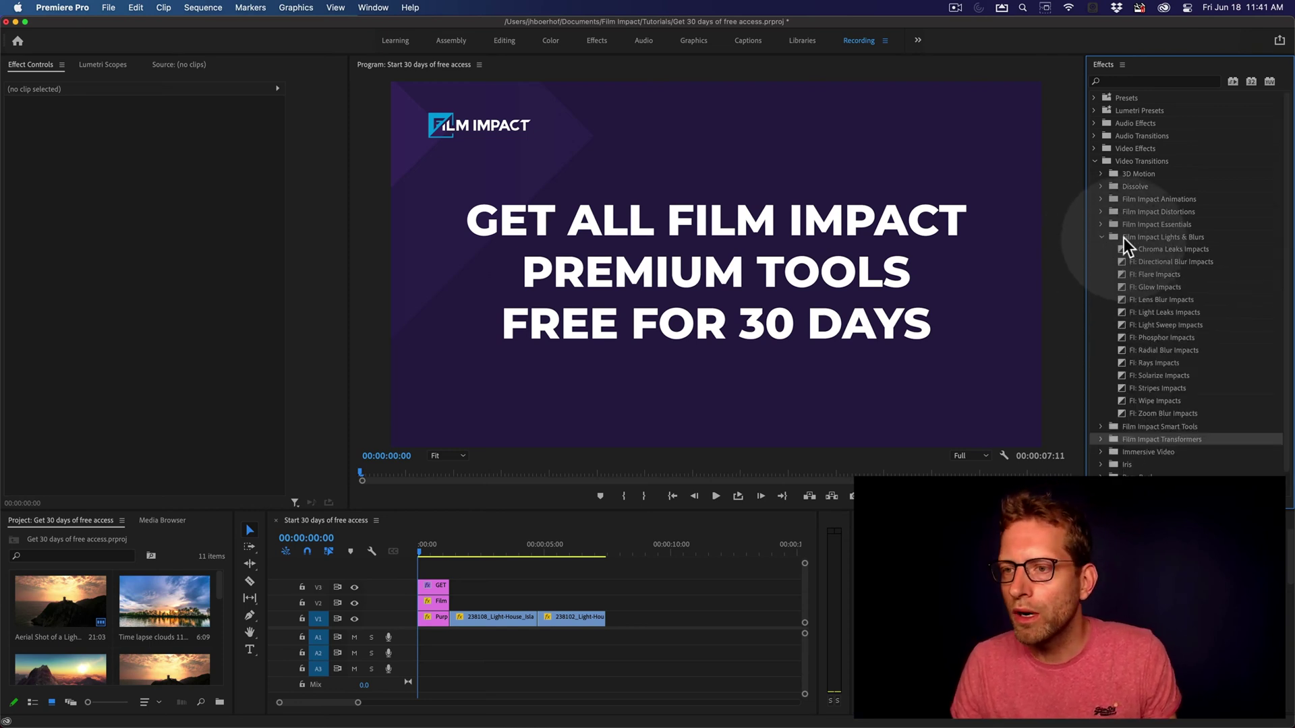
{"action": "left_click", "coordinate": [1151, 313]}
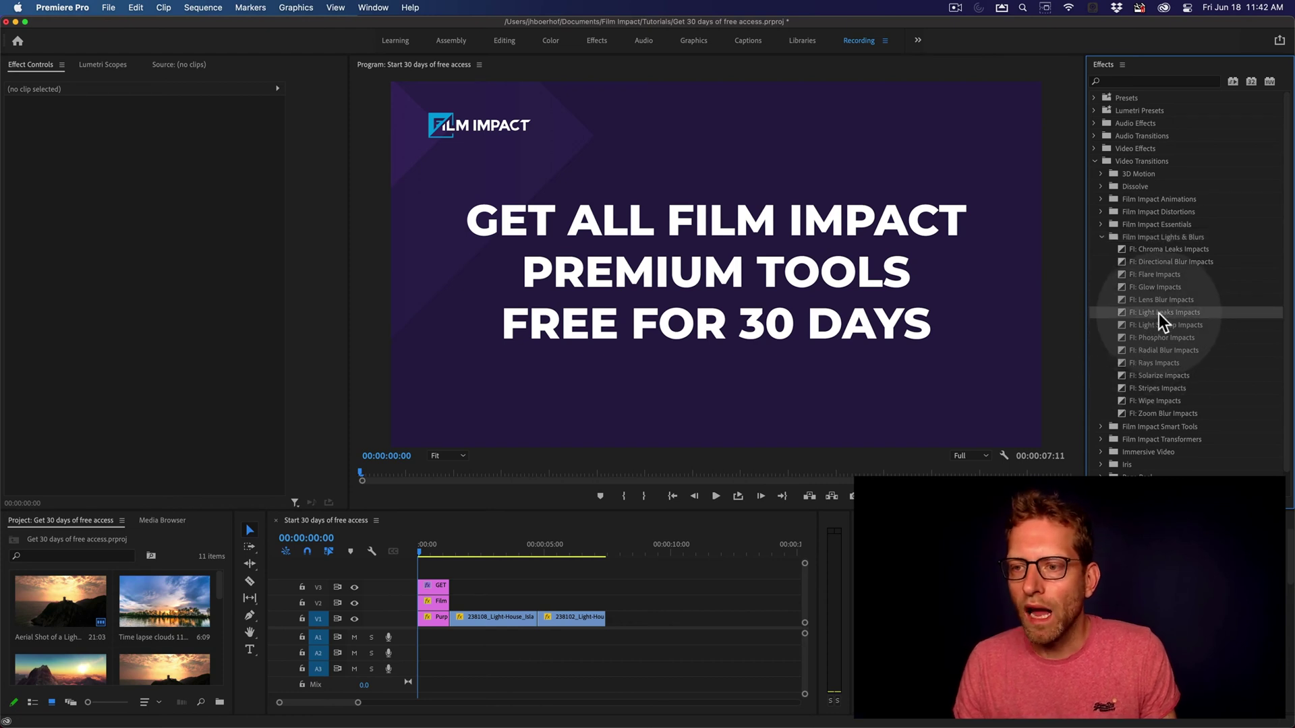
{"action": "left_click_drag", "start_coordinate": [1156, 313], "coordinate": [548, 613]}
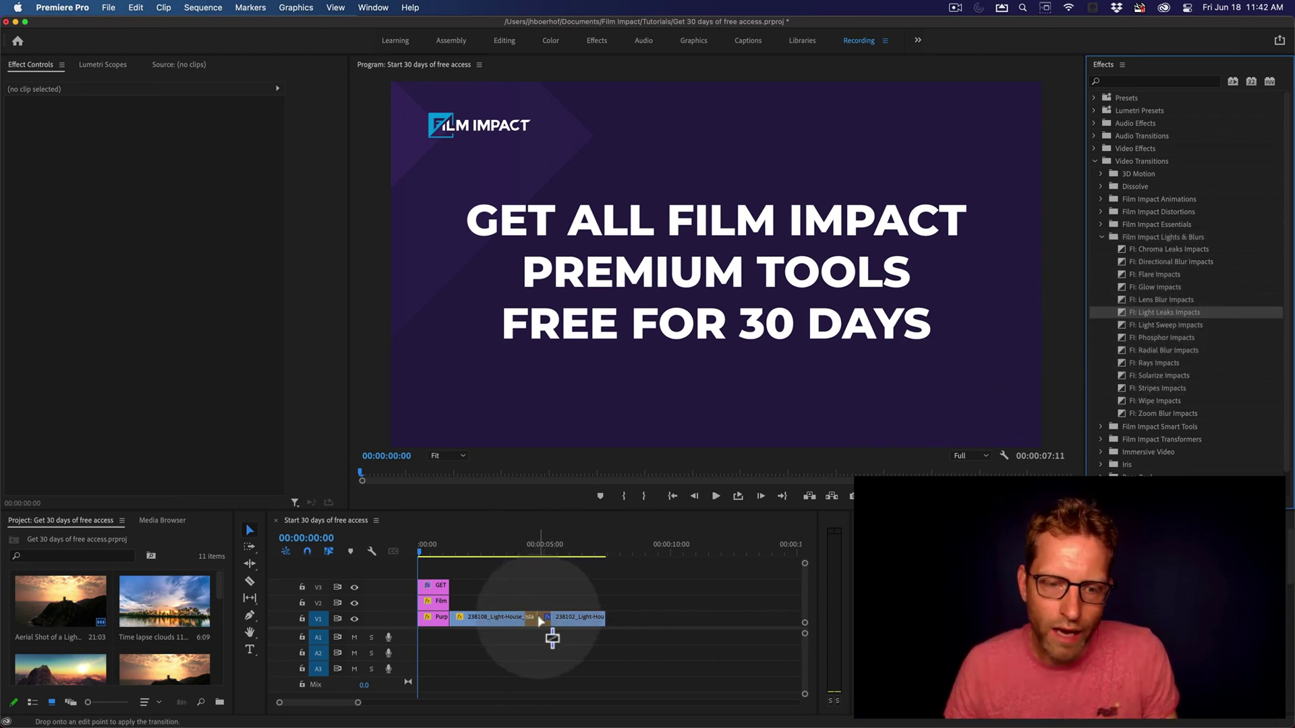
Play the new Light Leaks transition from just before it, then scrub back to the leak
{"action": "left_click", "coordinate": [521, 548]}
{"action": "left_click", "coordinate": [715, 496]}
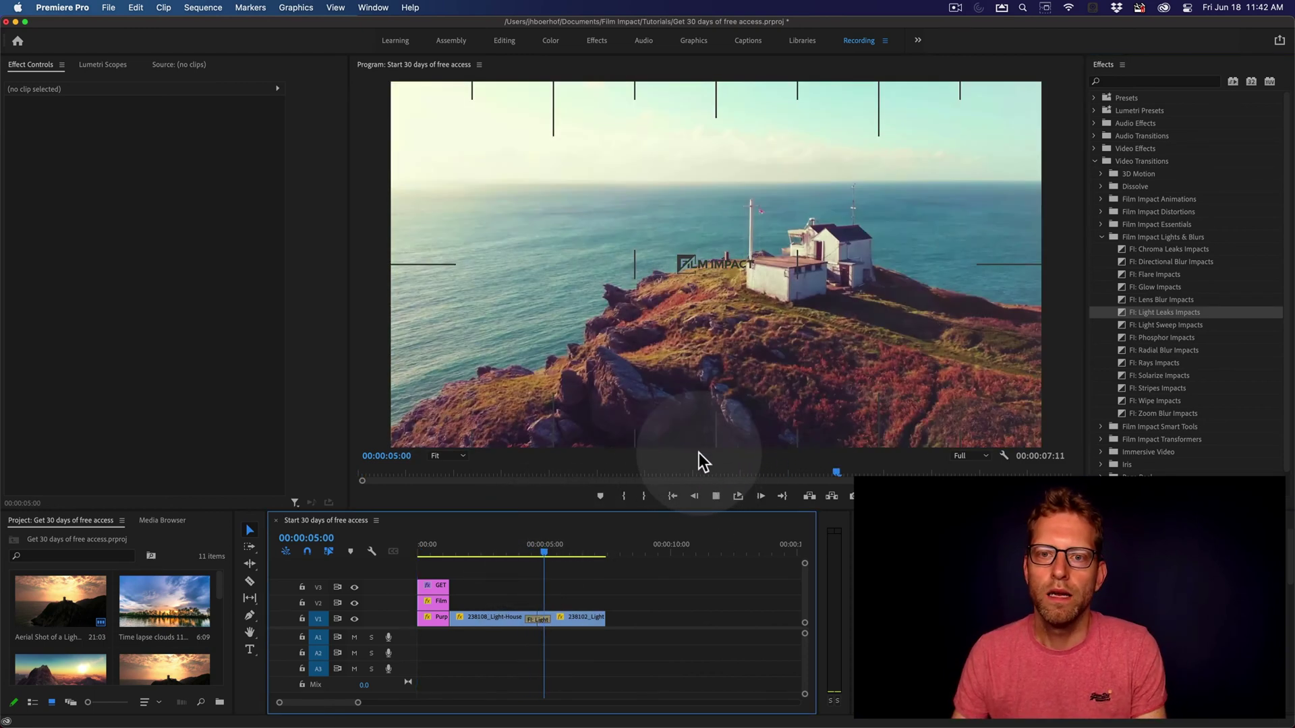
{"action": "key", "text": "space"}
{"action": "left_click_drag", "start_coordinate": [541, 551], "coordinate": [535, 549]}
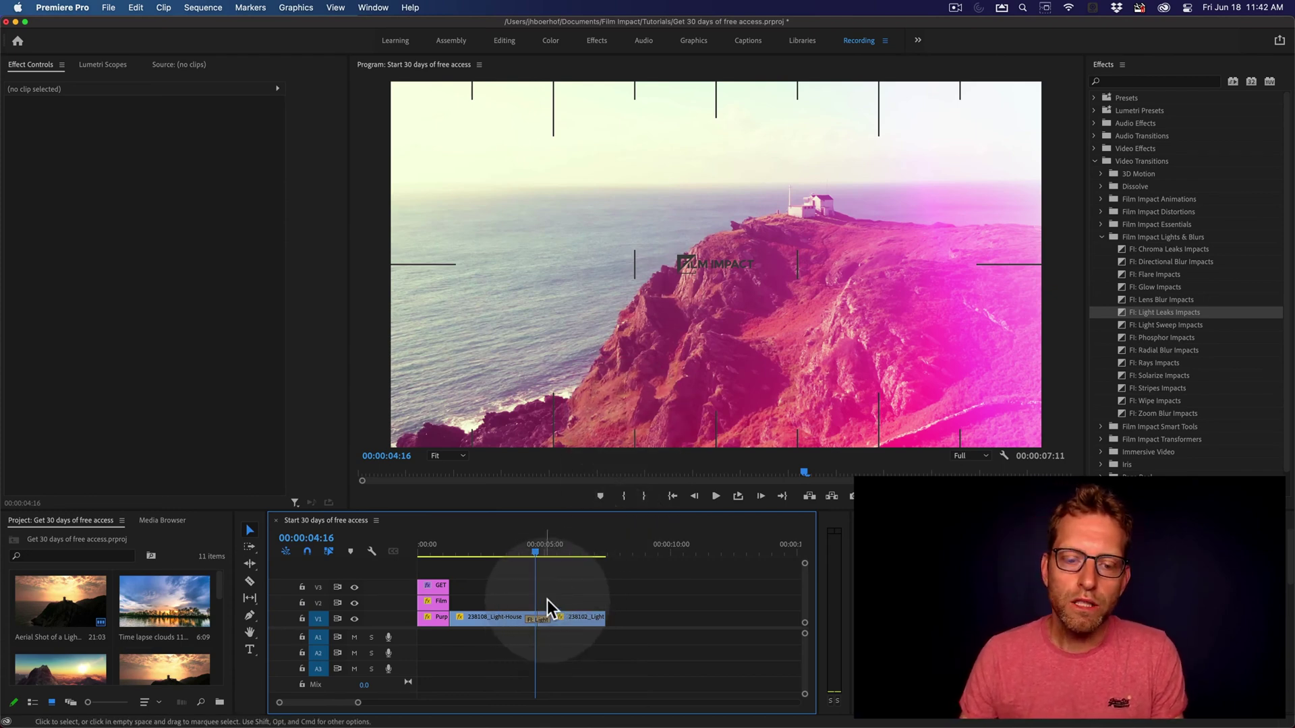
Select the Light Leaks transition and request 'Get 30-Days Free Access' in Effect Controls
{"action": "left_click", "coordinate": [540, 620]}
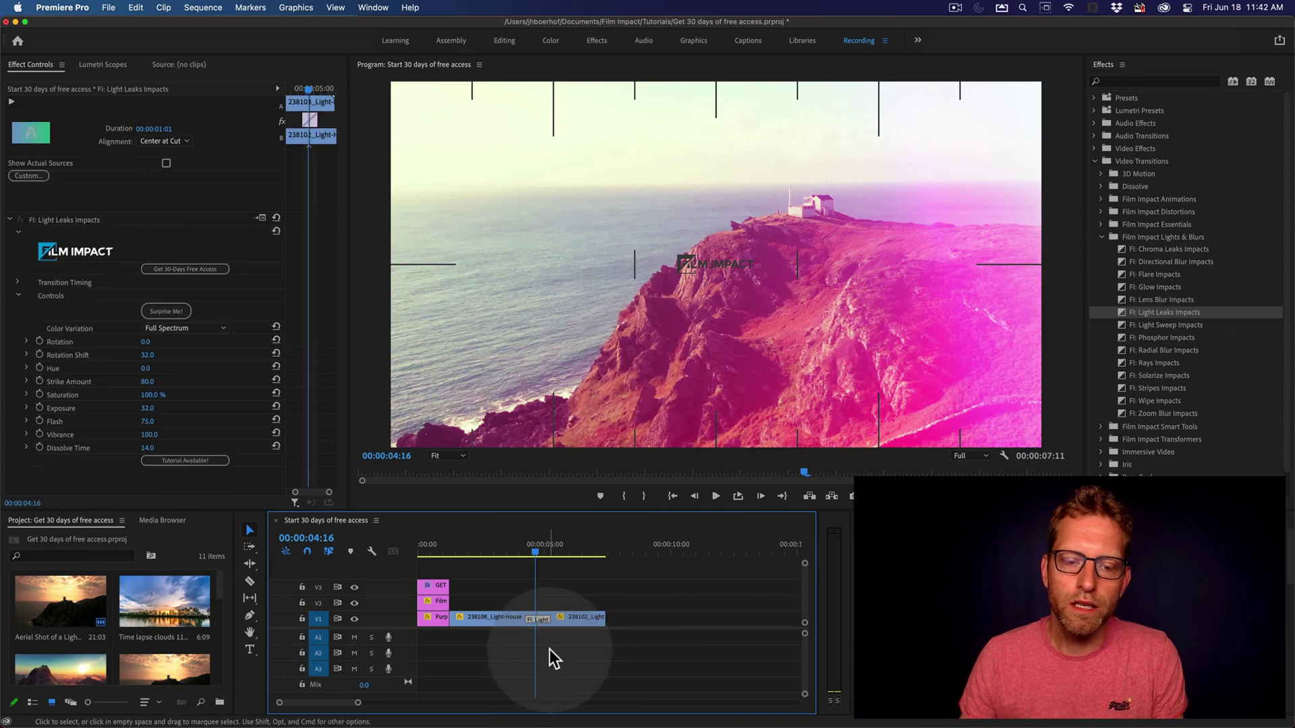
{"action": "left_click", "coordinate": [30, 64]}
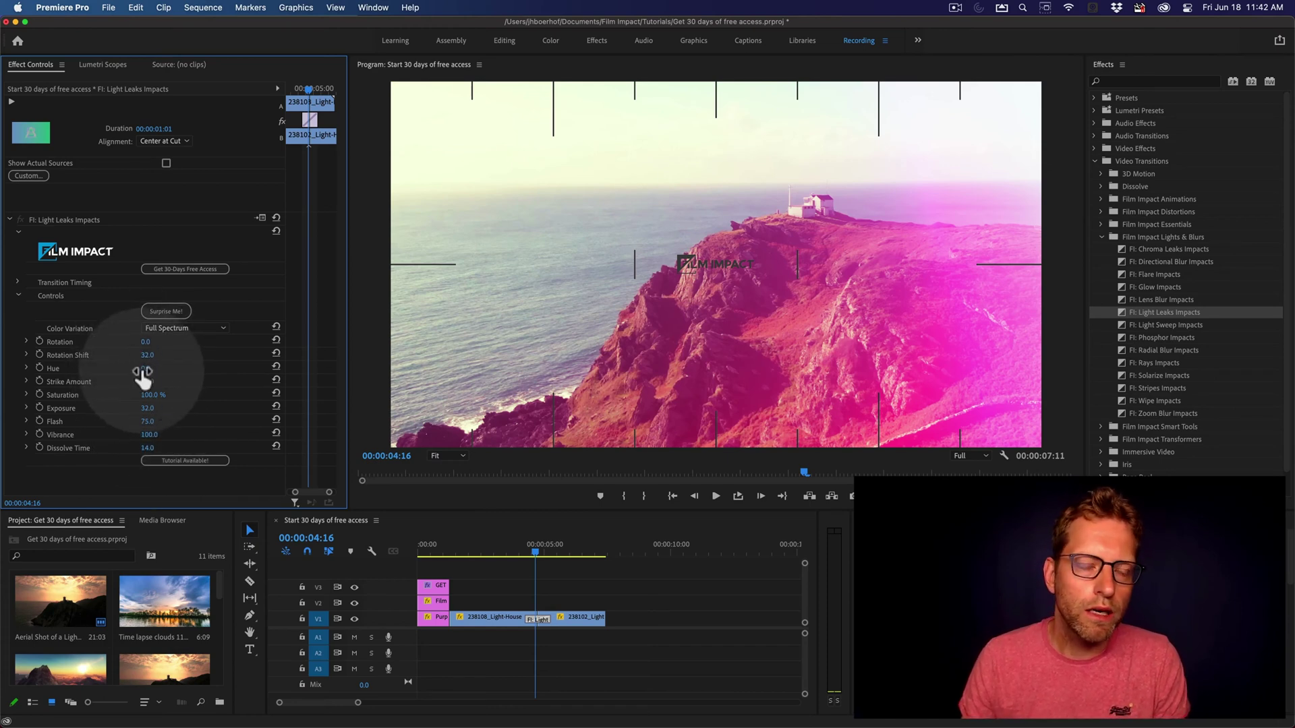
{"action": "left_click", "coordinate": [151, 270]}
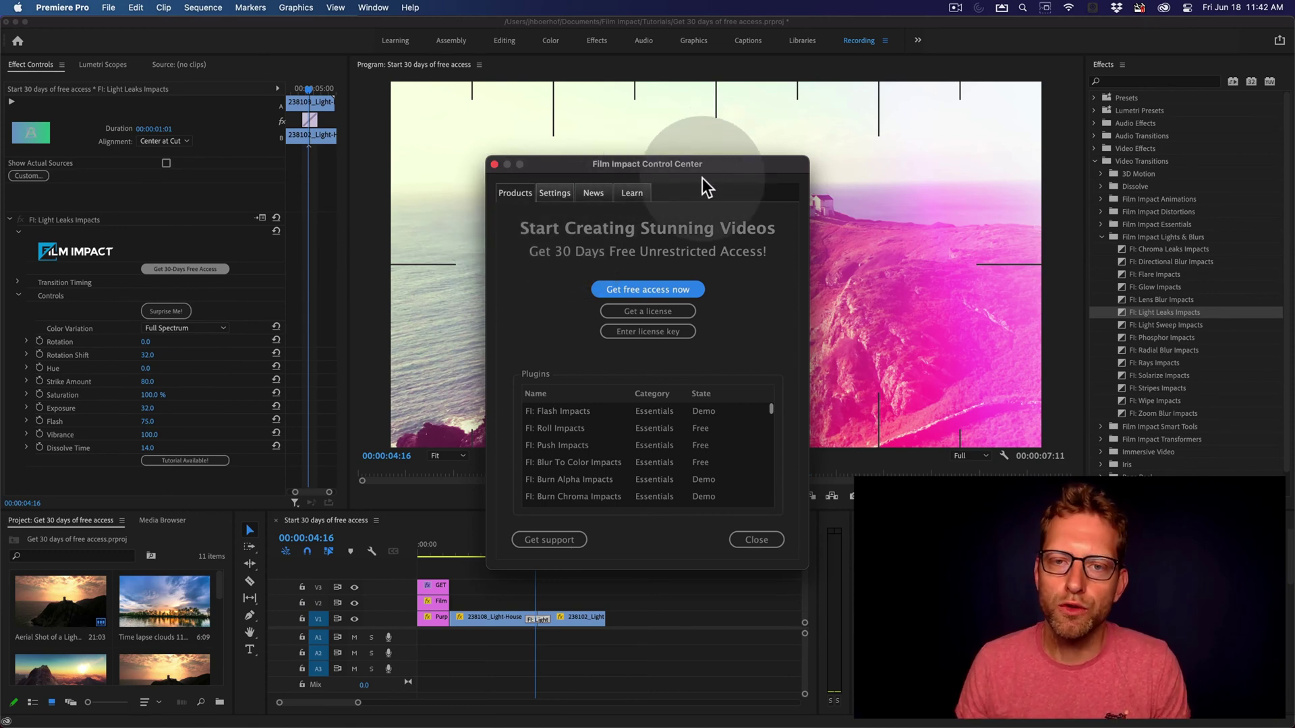
Start free-access sign-up, enter first name, last name and e-mail, and opt in to training videos
{"action": "left_click", "coordinate": [693, 288]}
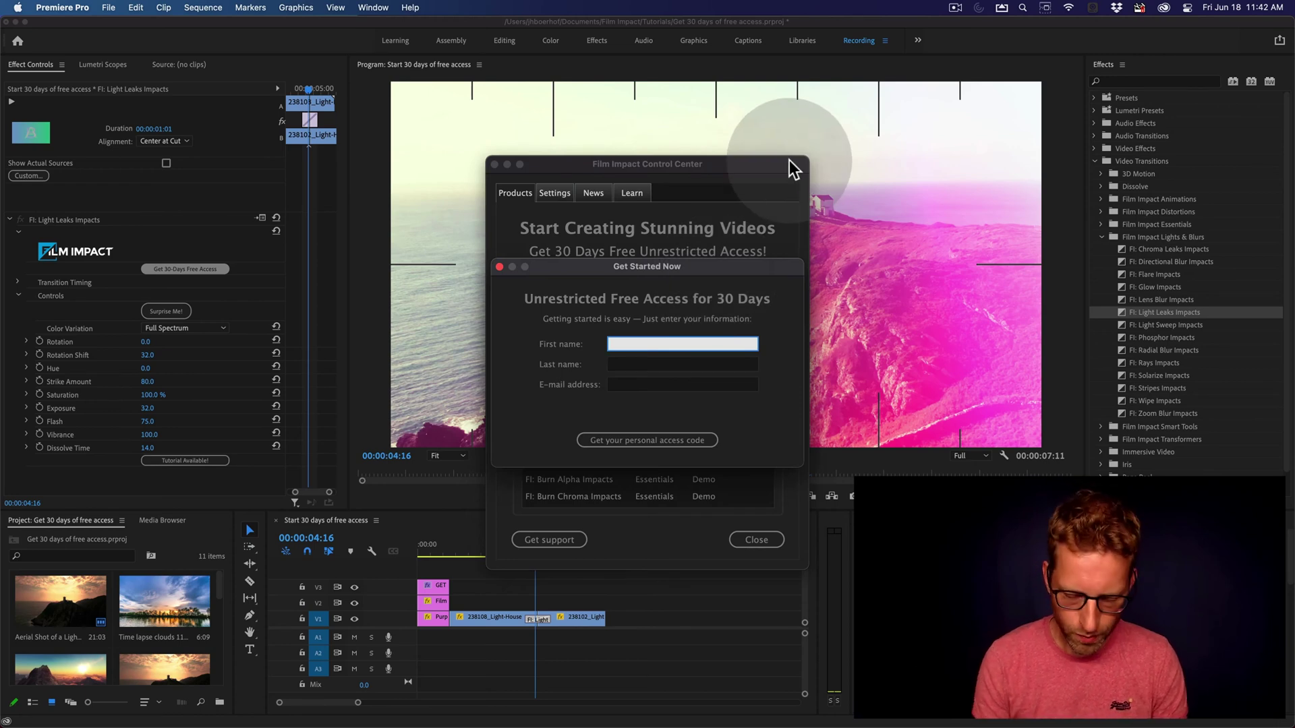
{"action": "key", "text": "Tab"}
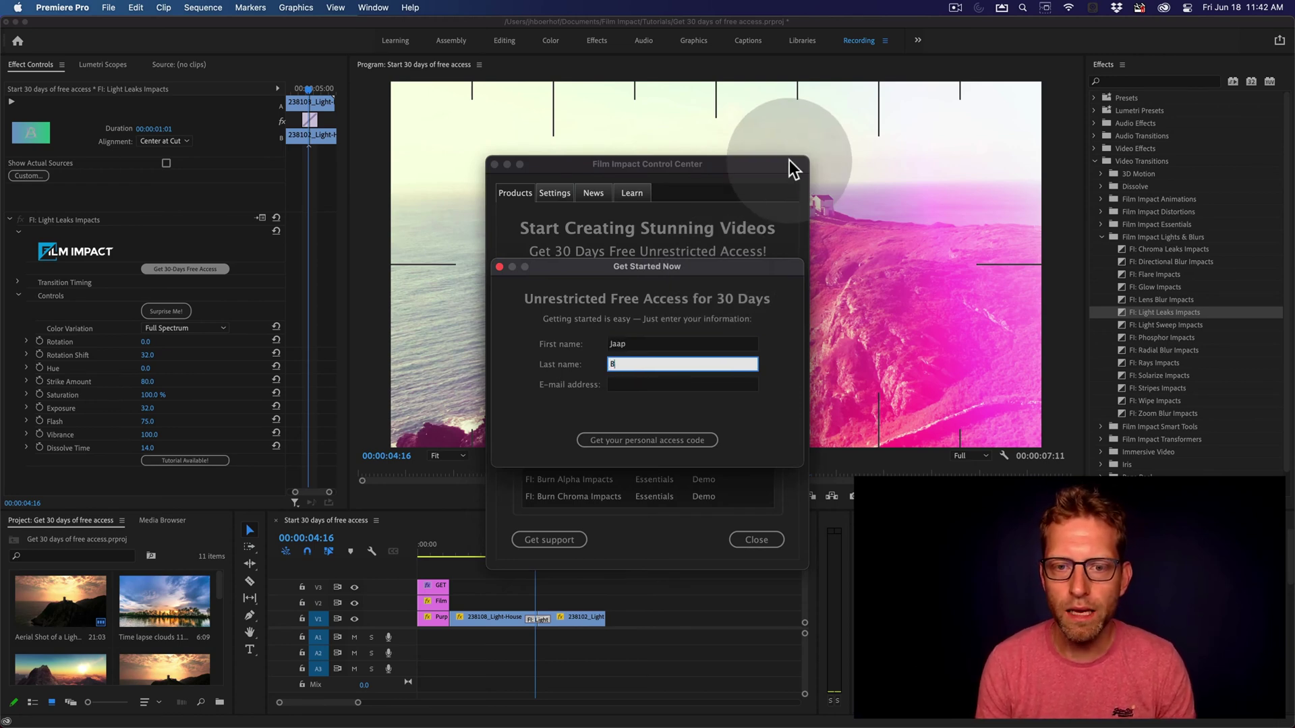
{"action": "key", "text": "Tab"}
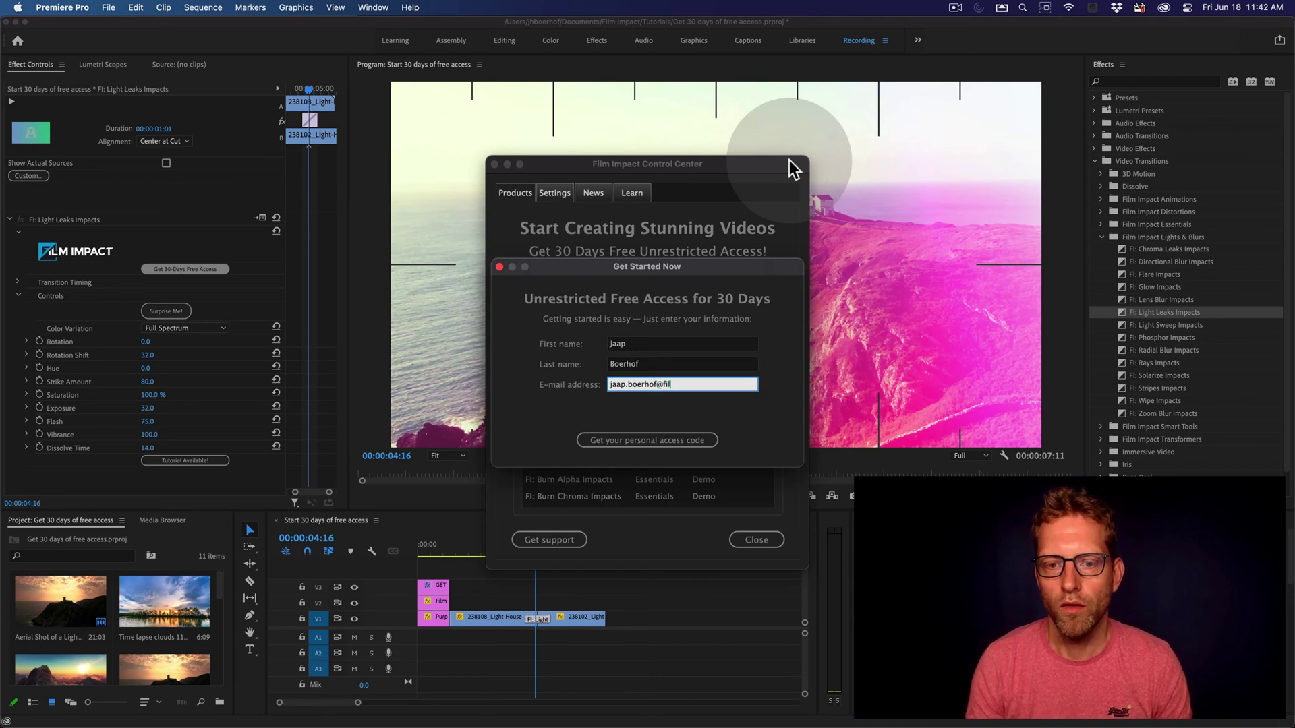
{"action": "type", "text": "mimpact.com"}
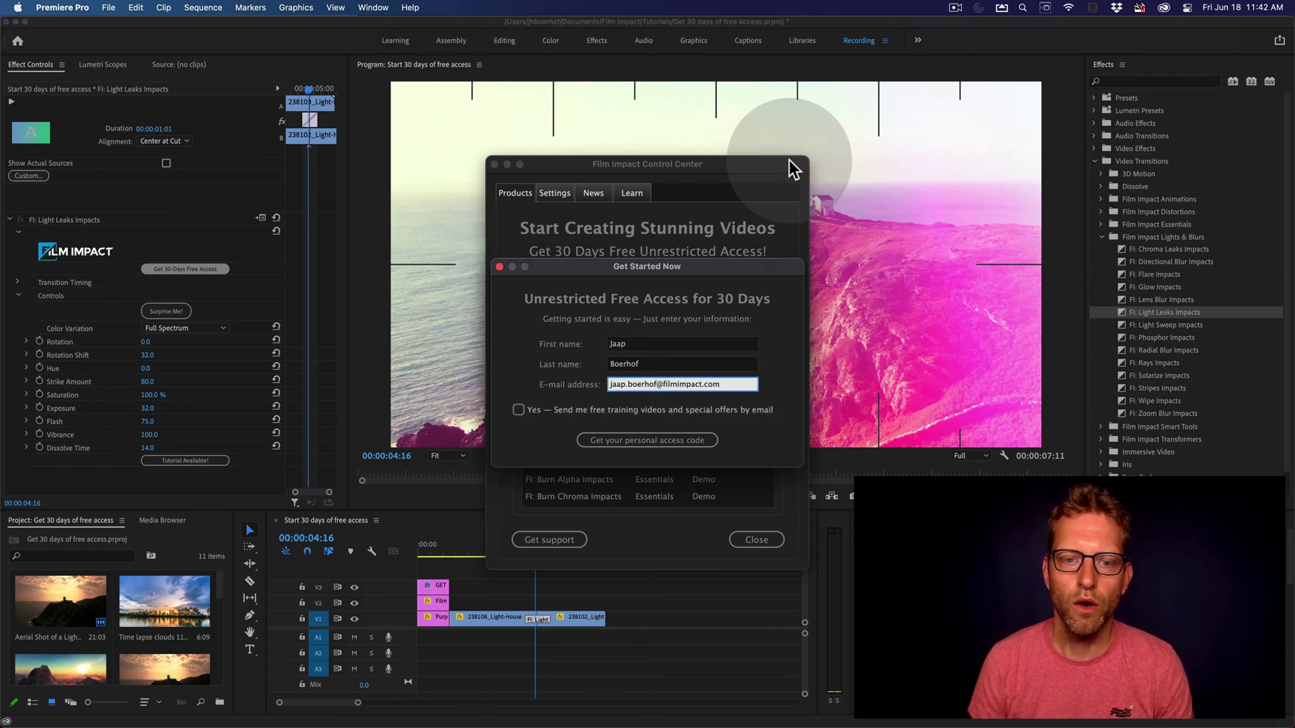
{"action": "left_click", "coordinate": [518, 410]}
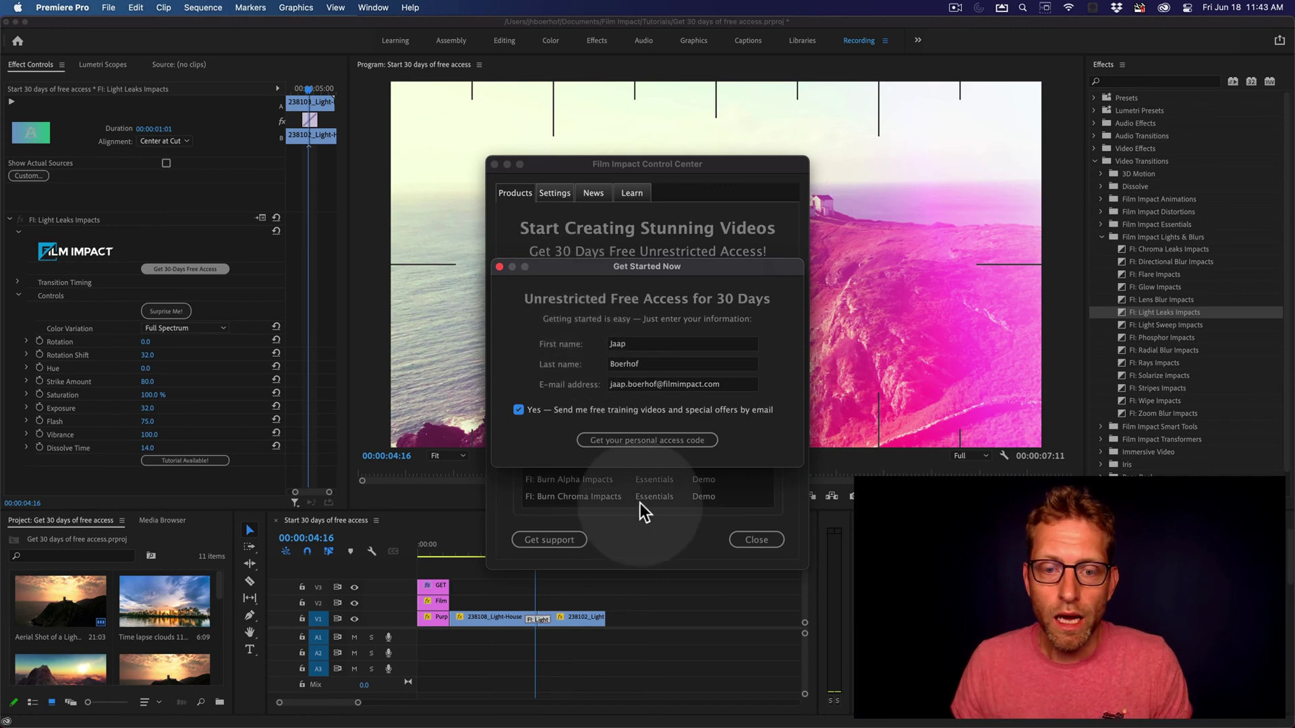
Submit the Film Impact sign-up to get the six-digit access code by email
{"action": "left_click", "coordinate": [623, 444]}
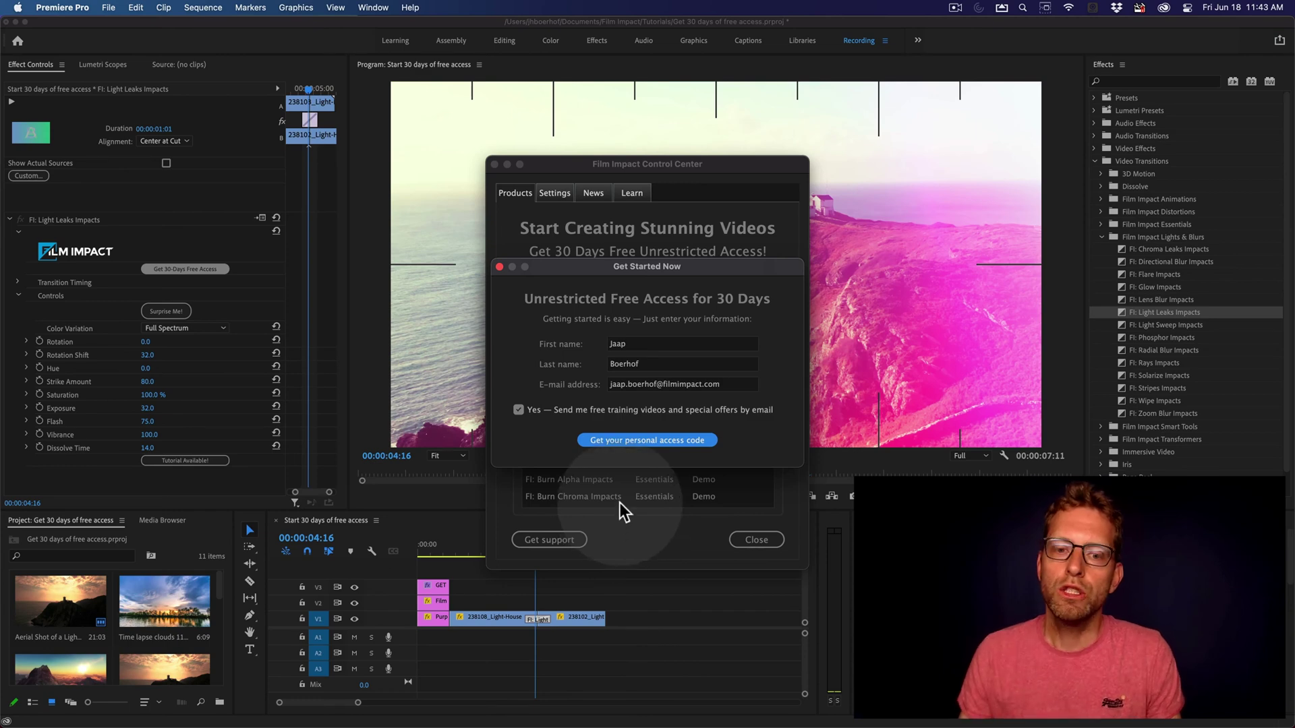
{"action": "left_click", "coordinate": [620, 453]}
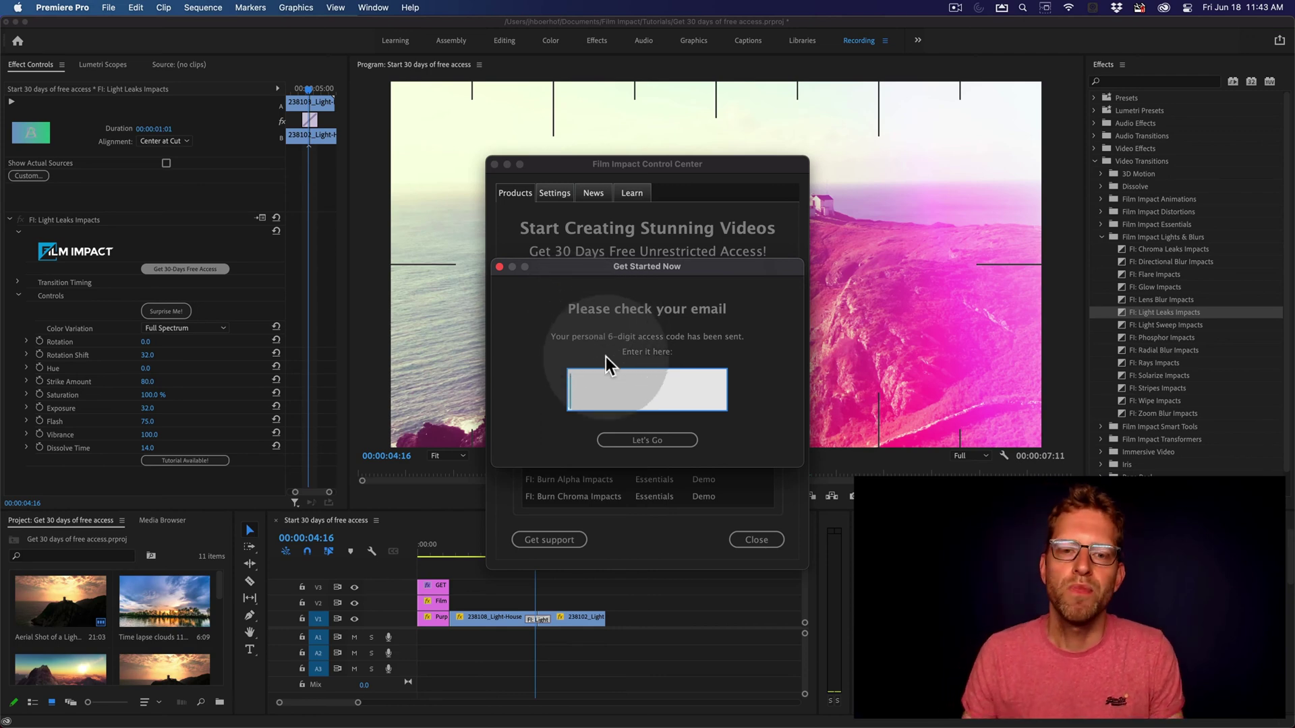
{"action": "key", "text": "super+Tab"}
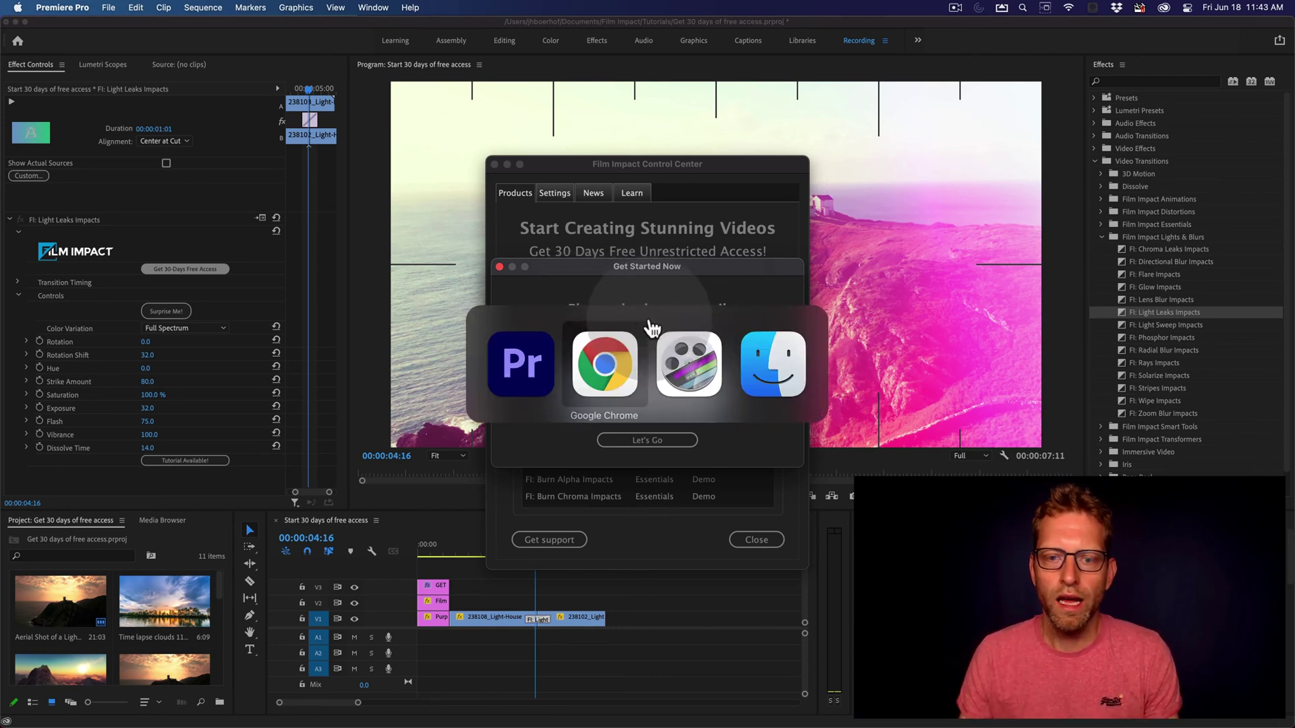
Quick Look Check Your Inbox.mp4 in Finder to see where the access code arrives, then close it
{"action": "key", "text": "super+Tab"}
{"action": "key", "text": "super+Tab"}
{"action": "key", "text": "space"}
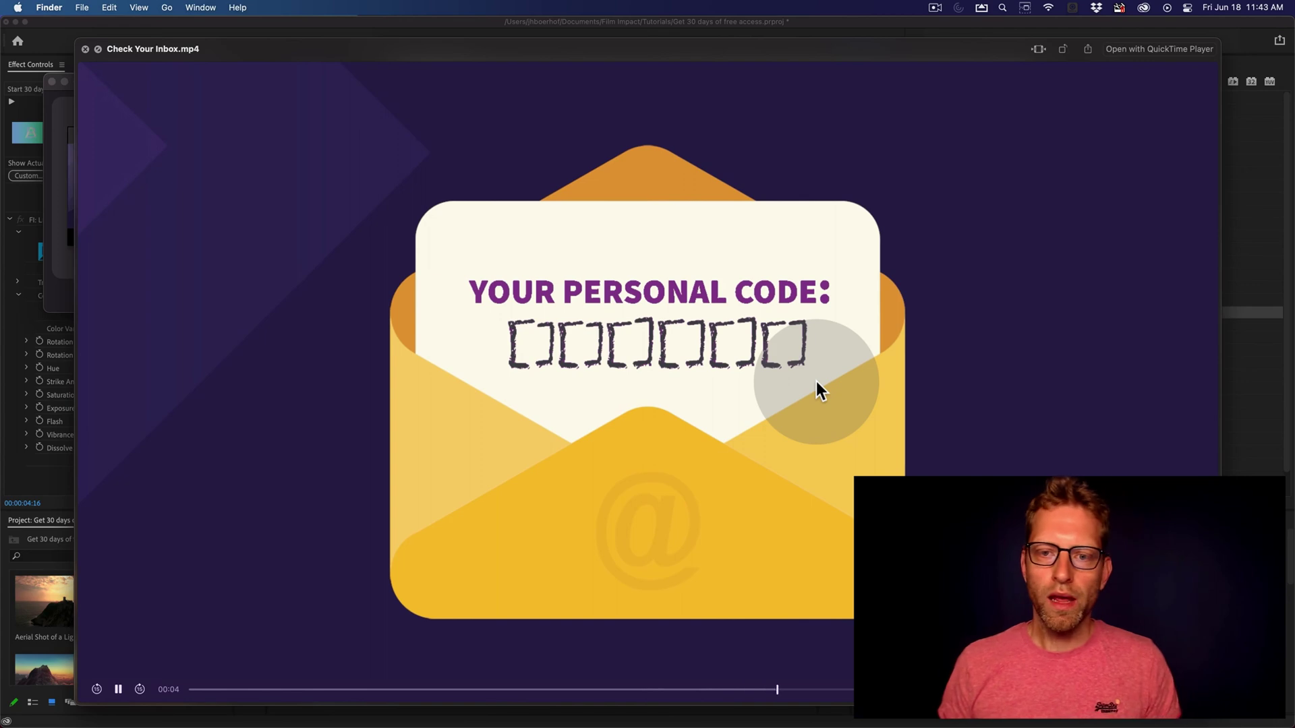
{"action": "key", "text": "space"}
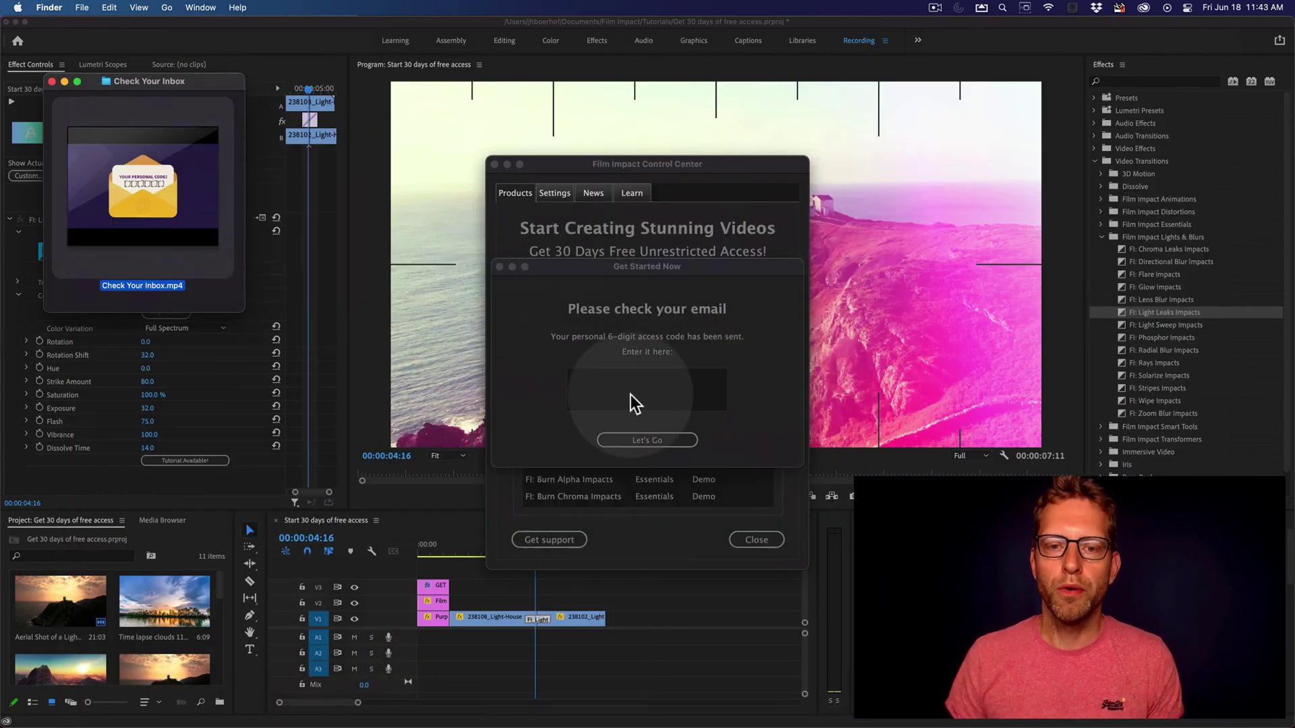
Submit the six-digit code, finish with Get Started Now, and acknowledge the Settings changed notice
{"action": "left_click", "coordinate": [626, 388]}
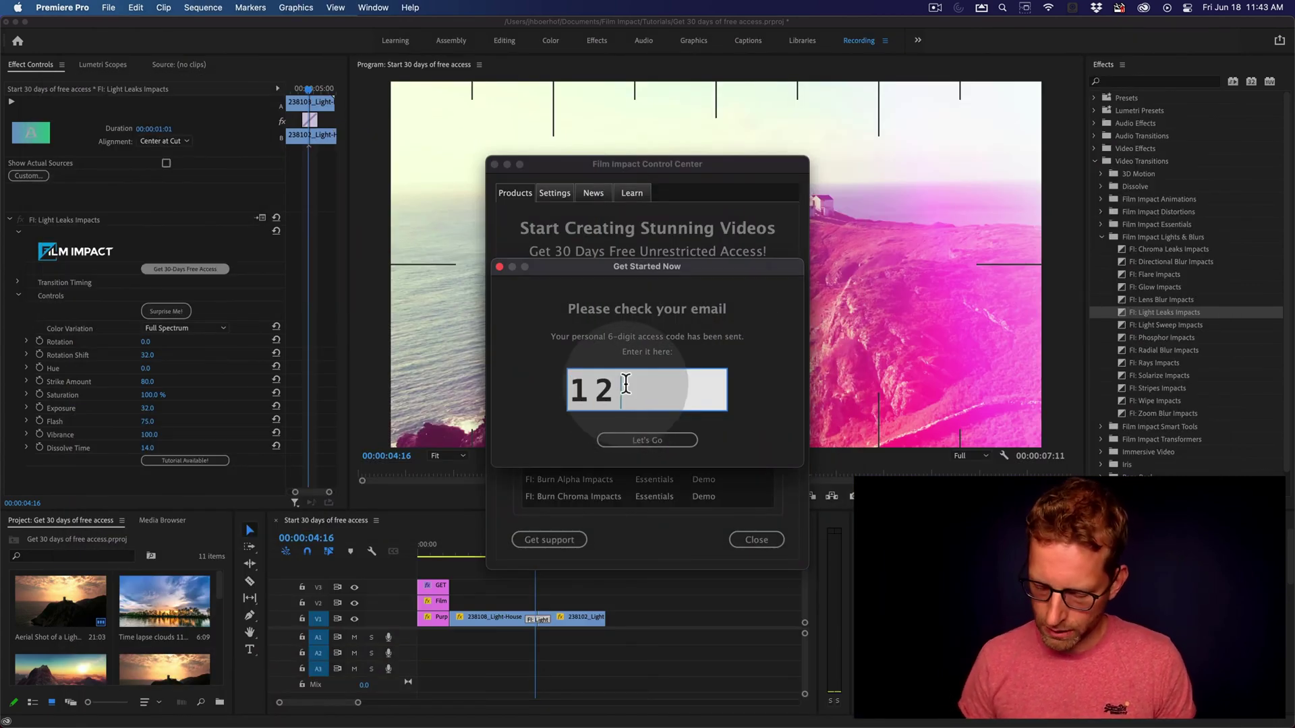
{"action": "left_click", "coordinate": [631, 440]}
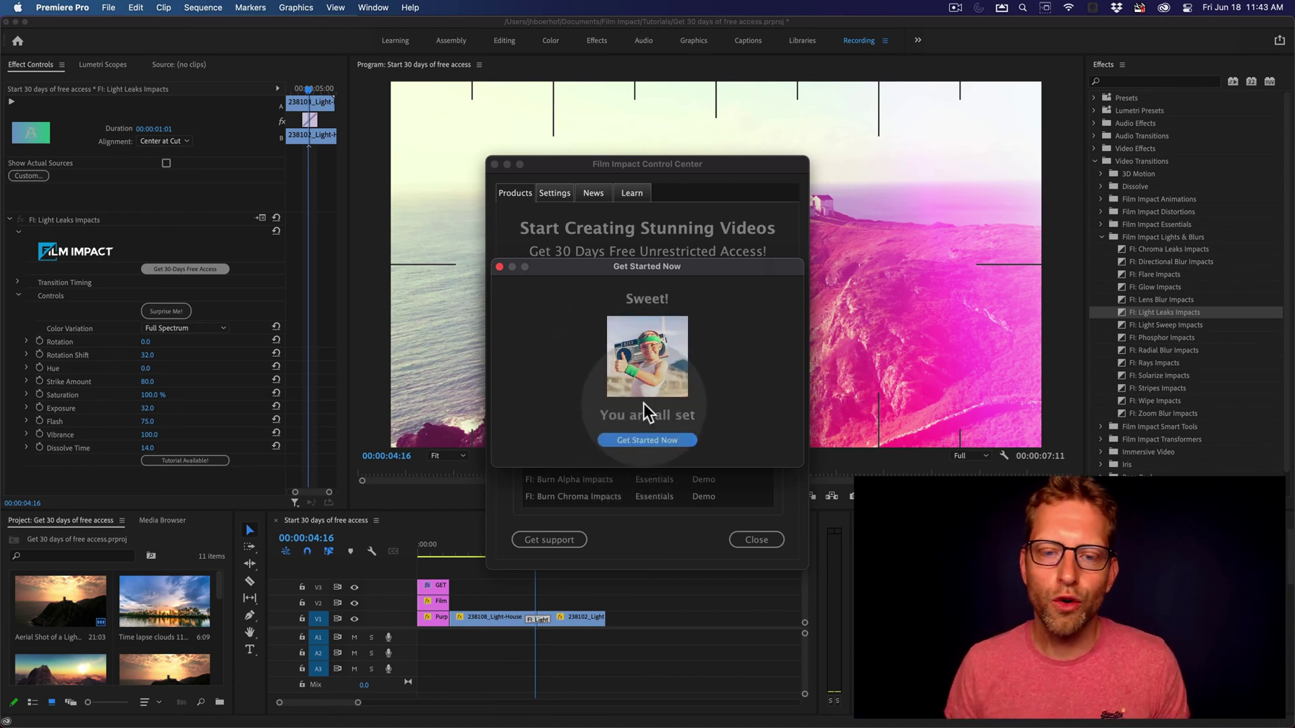
{"action": "left_click", "coordinate": [683, 438]}
{"action": "left_click", "coordinate": [764, 540]}
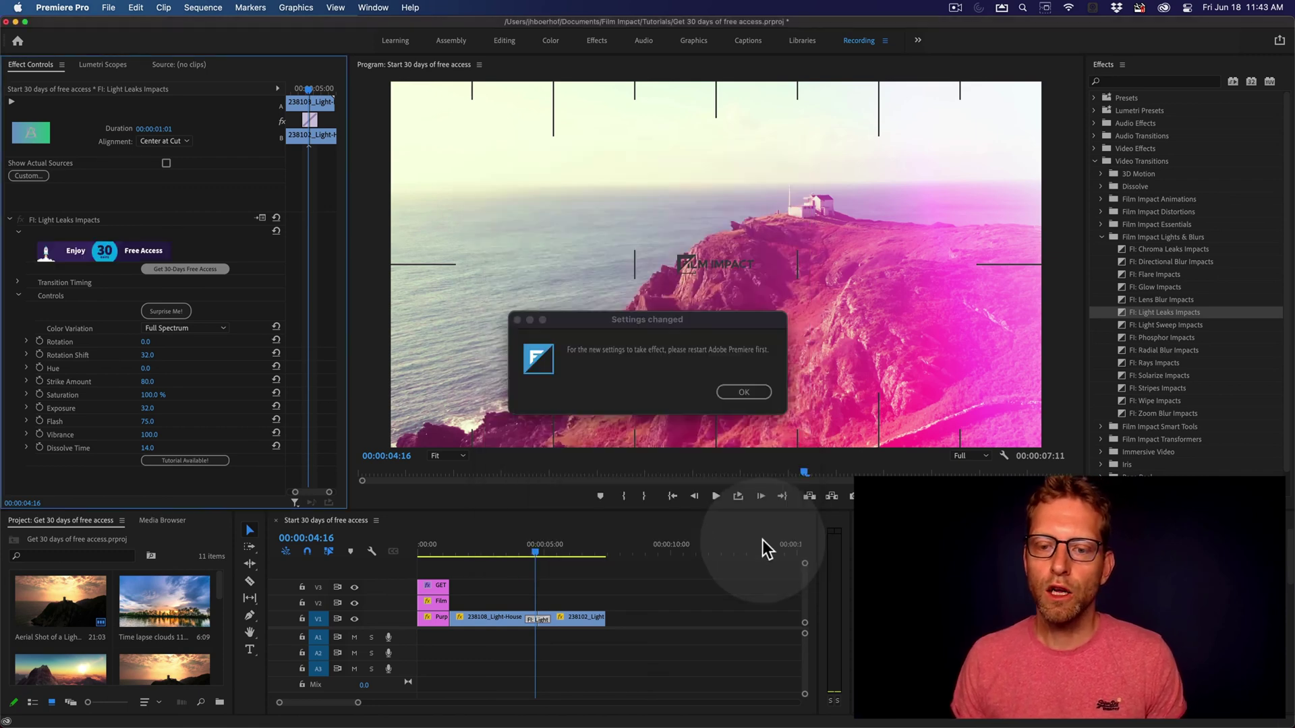
{"action": "left_click", "coordinate": [738, 392]}
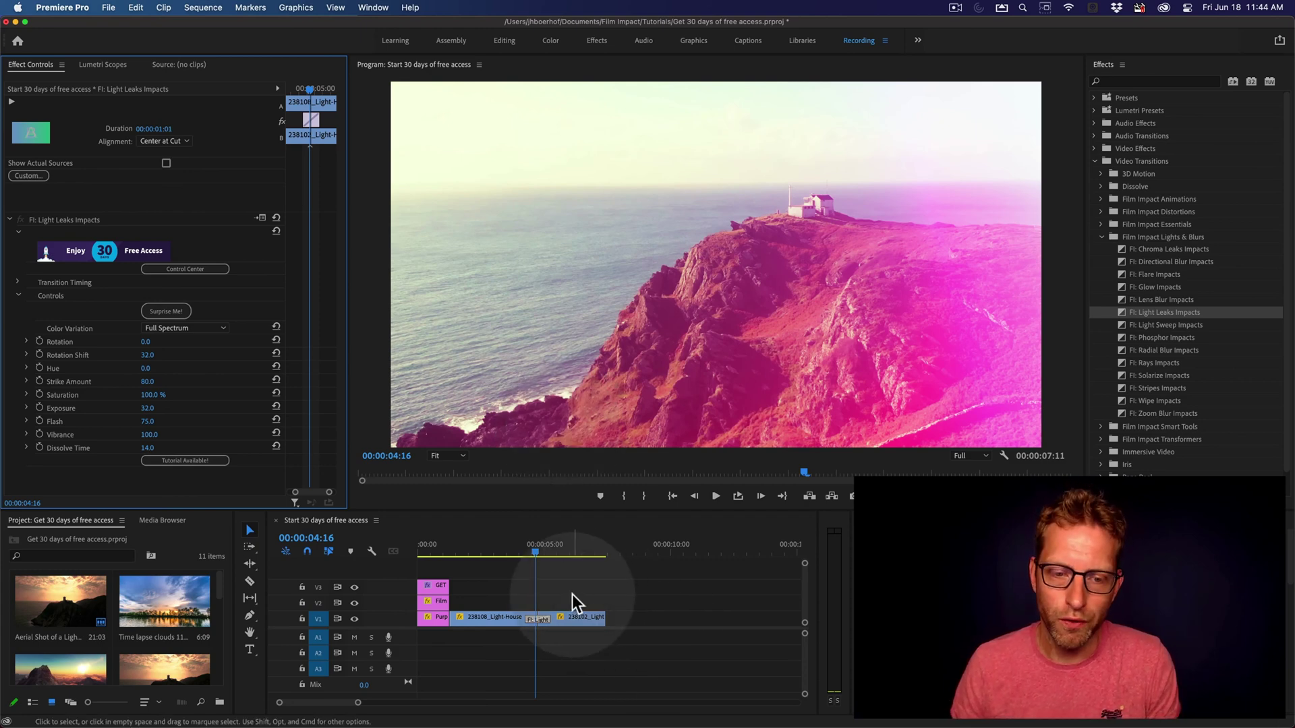
Randomize the Light Leaks transition with Surprise Me five times until a soft pink-orange leak appears
{"action": "left_click", "coordinate": [541, 617]}
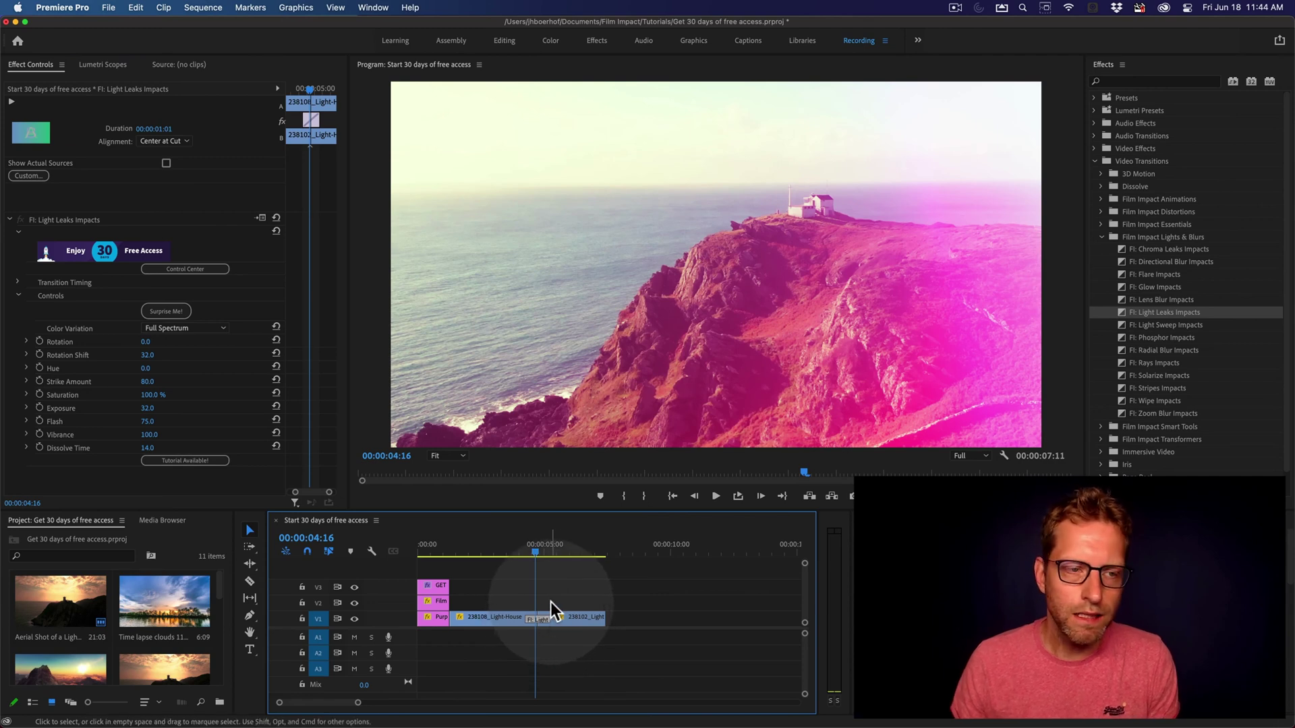
{"action": "left_click", "coordinate": [35, 65]}
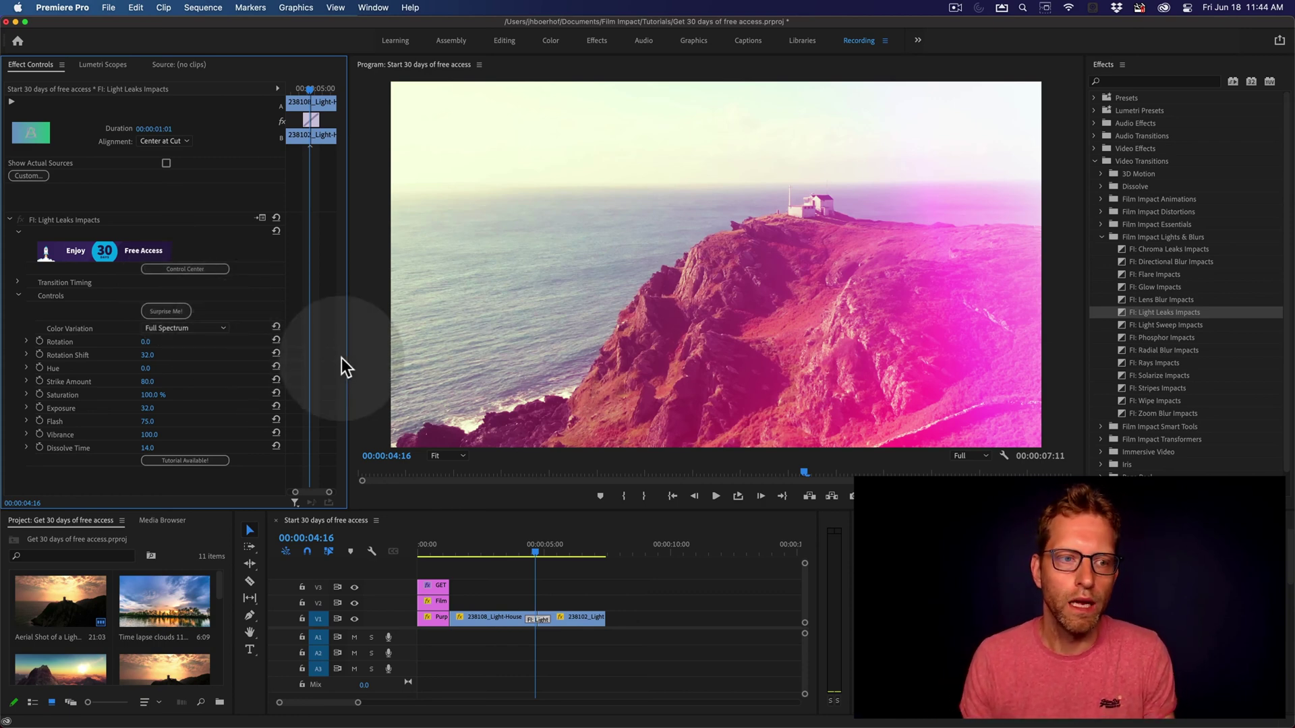
{"action": "left_click", "coordinate": [165, 313]}
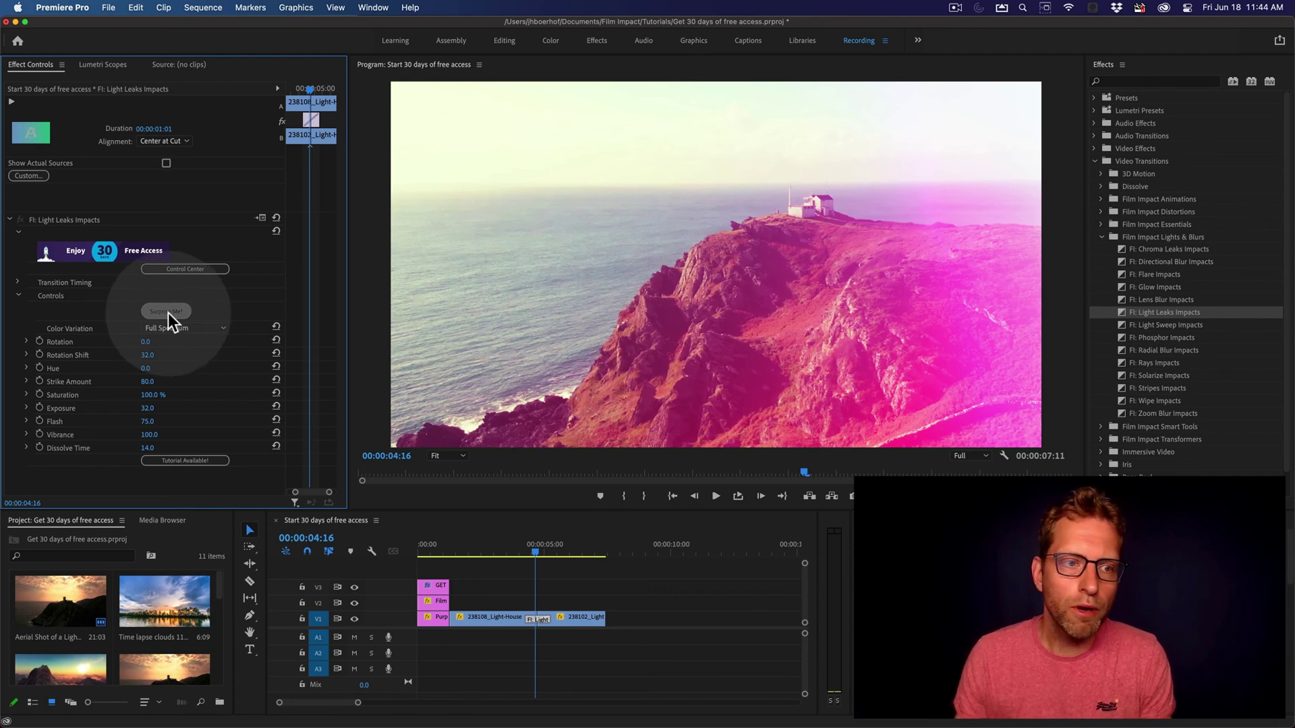
{"action": "left_click", "coordinate": [168, 313]}
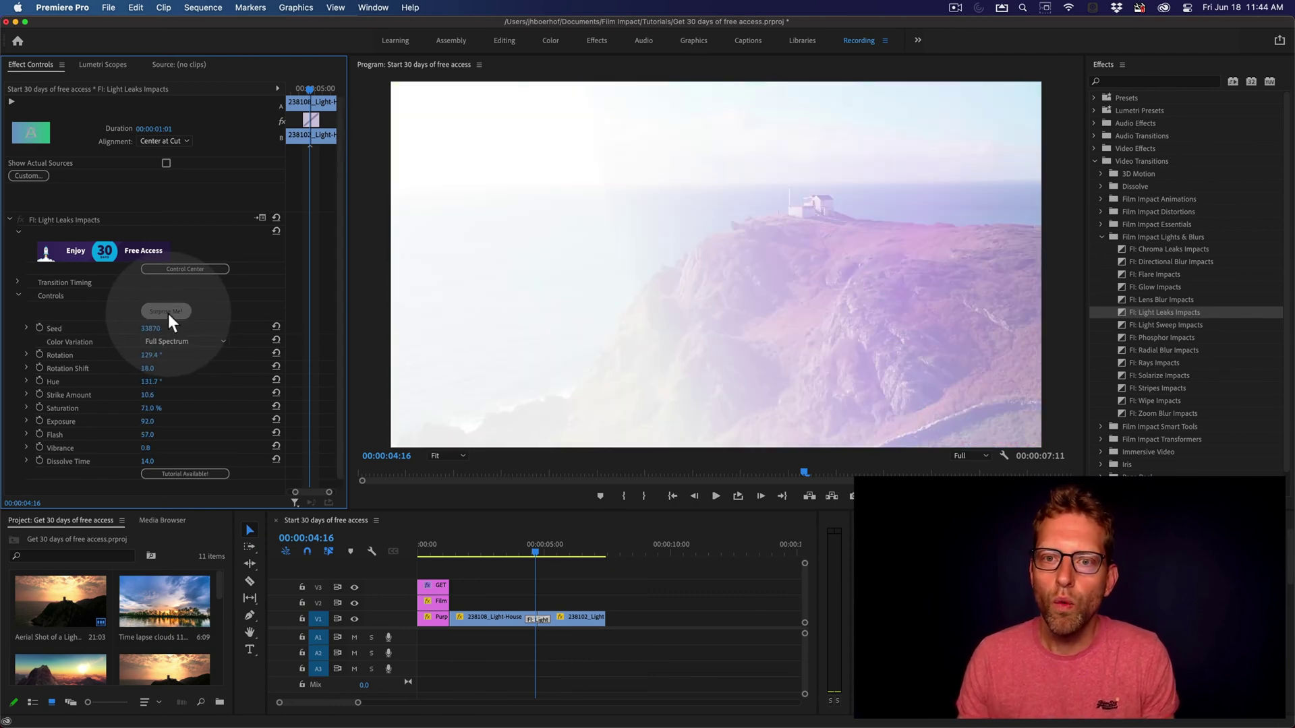
{"action": "left_click", "coordinate": [169, 314]}
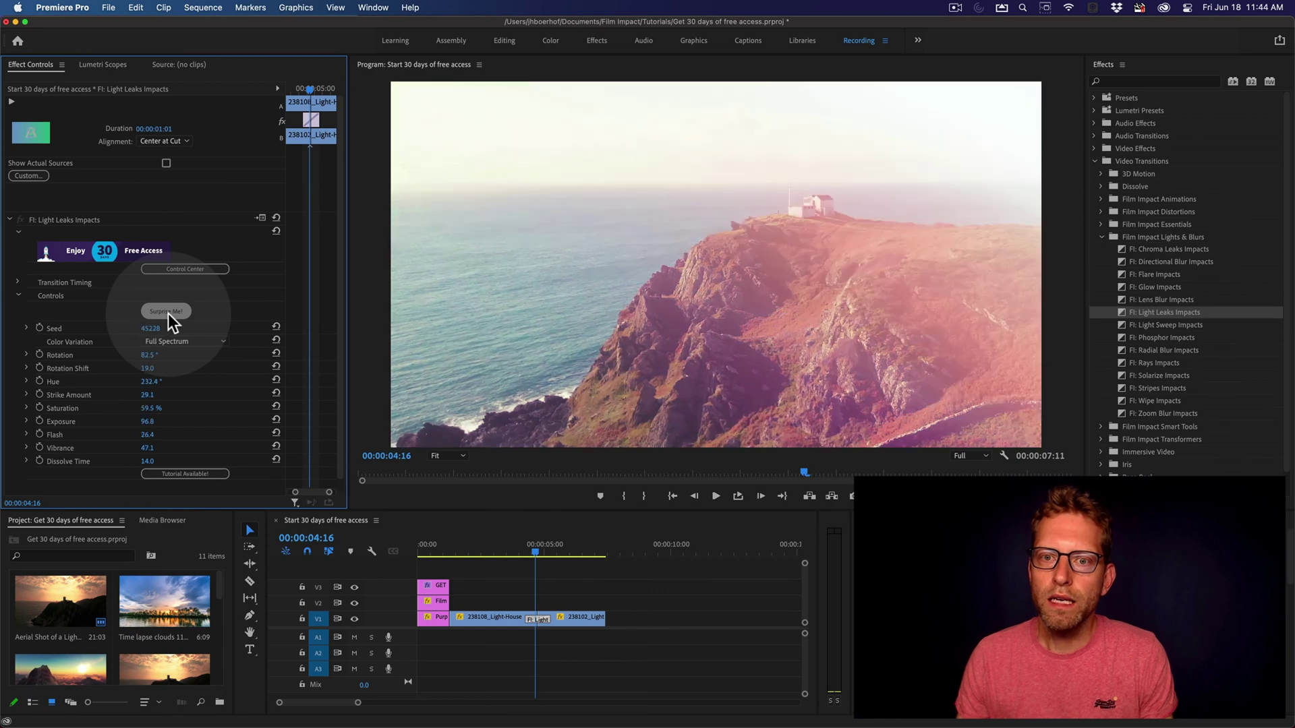
{"action": "left_click", "coordinate": [168, 314]}
{"action": "left_click", "coordinate": [168, 315]}
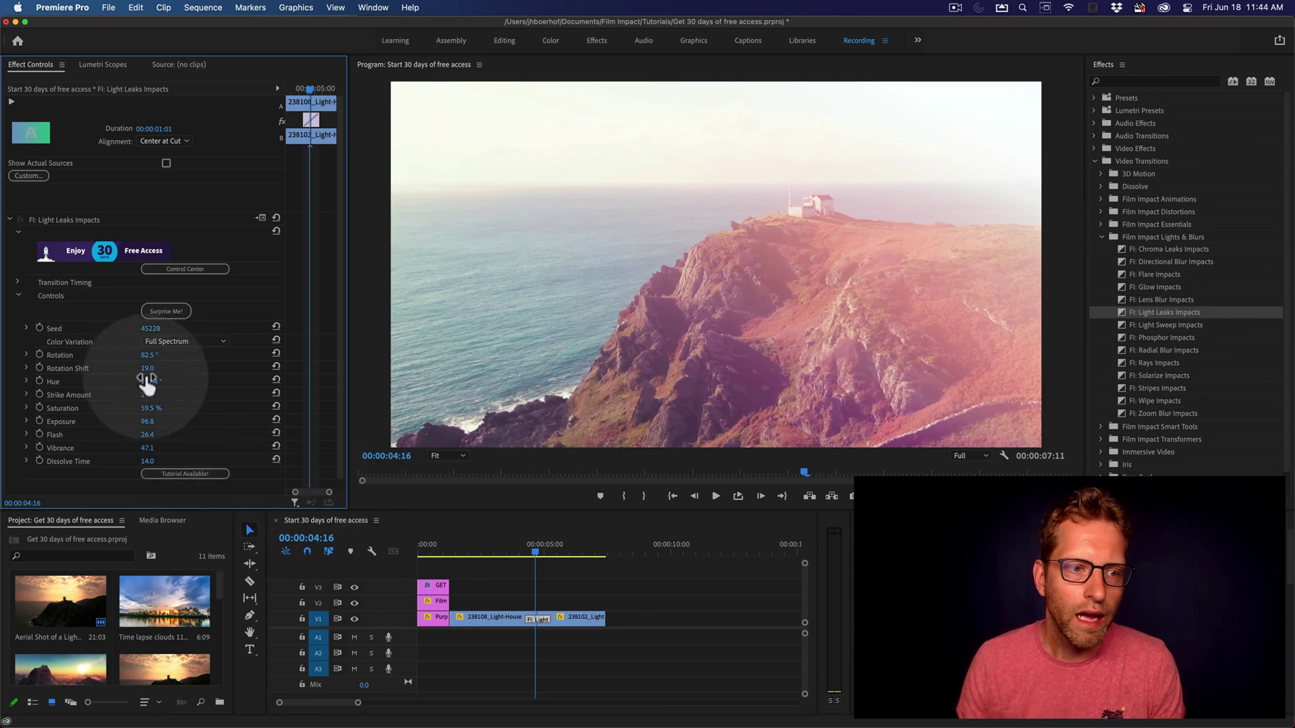
Set the Light Leaks hue to 228.4° and replay the transition across the lighthouse clips
{"action": "left_click", "coordinate": [165, 311]}
{"action": "mouse_move", "coordinate": [151, 369]}
{"action": "left_mouse_down"}
{"action": "mouse_move", "coordinate": [122, 342]}
{"action": "mouse_move", "coordinate": [160, 341]}
{"action": "left_mouse_up"}
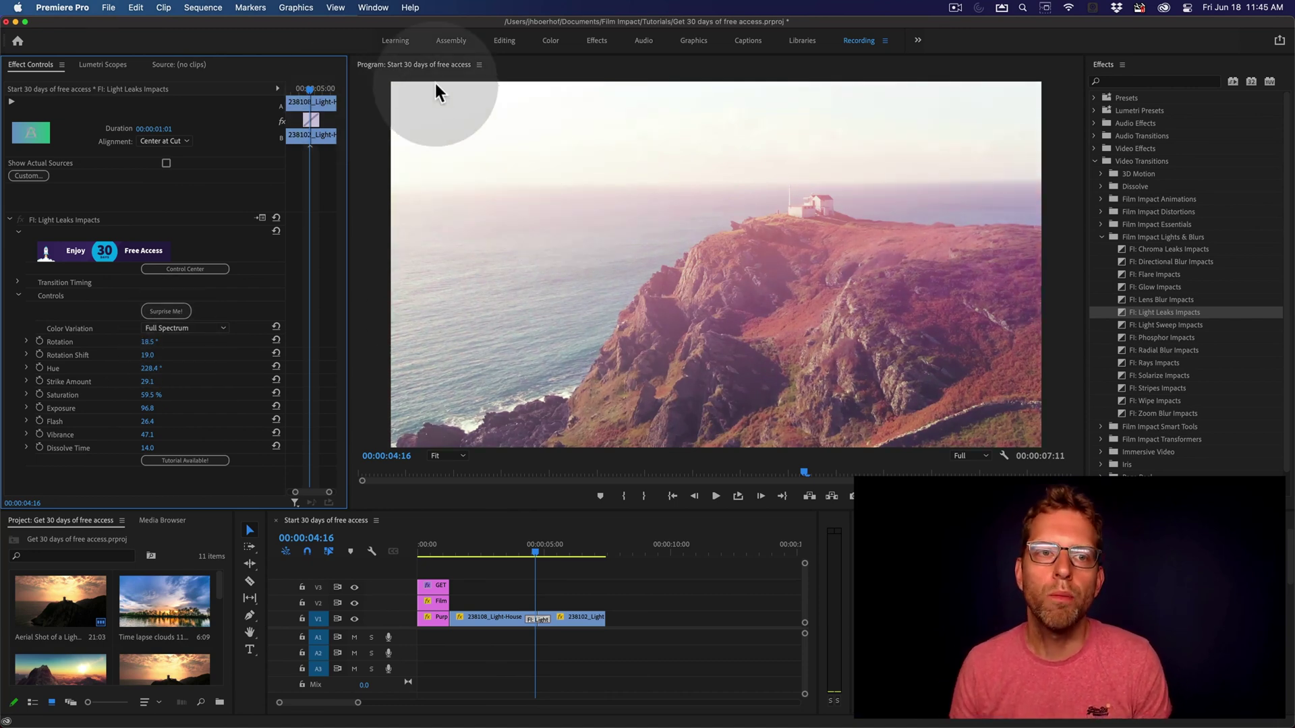
{"action": "left_click", "coordinate": [520, 547]}
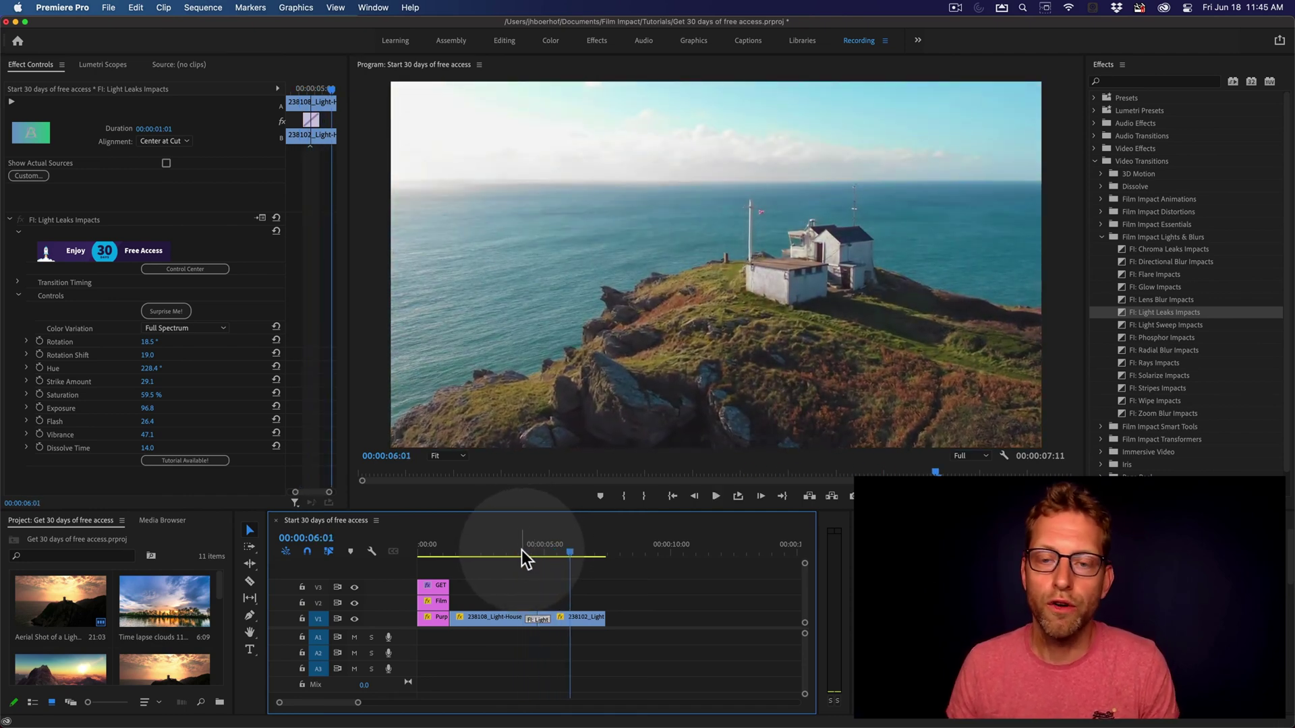
{"action": "left_click_drag", "start_coordinate": [523, 547], "coordinate": [539, 546]}
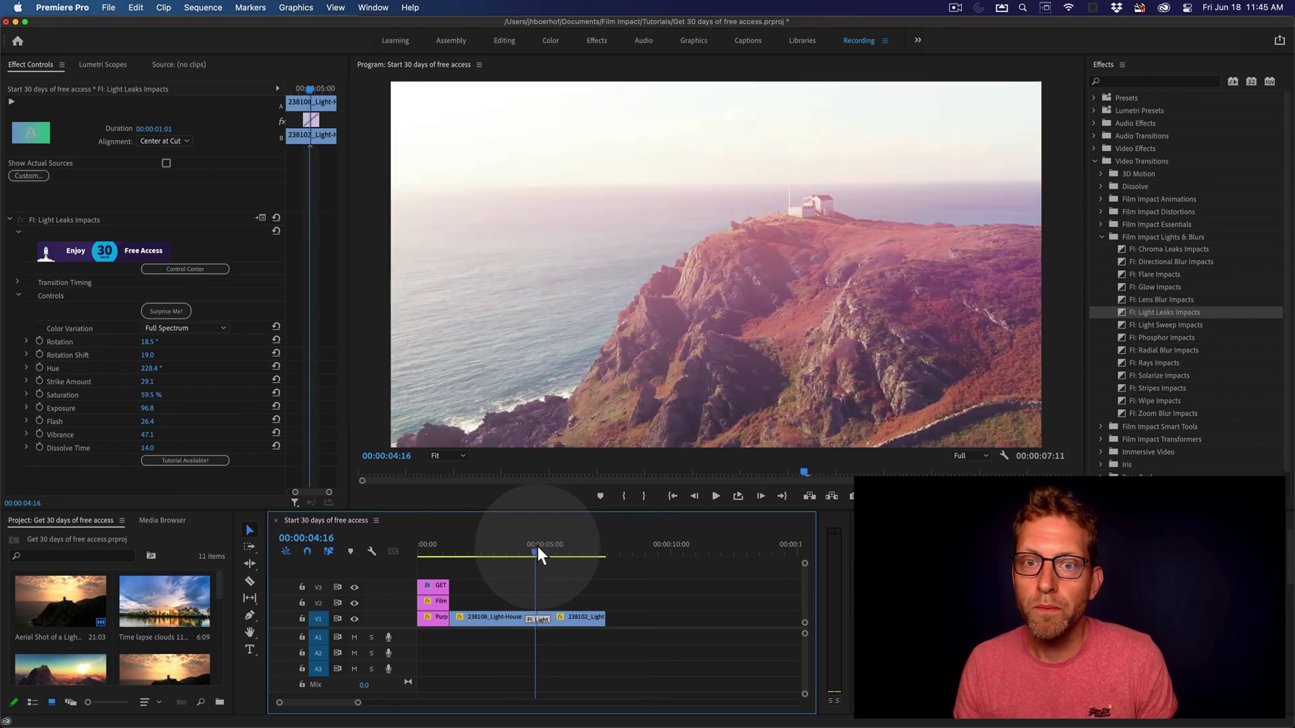